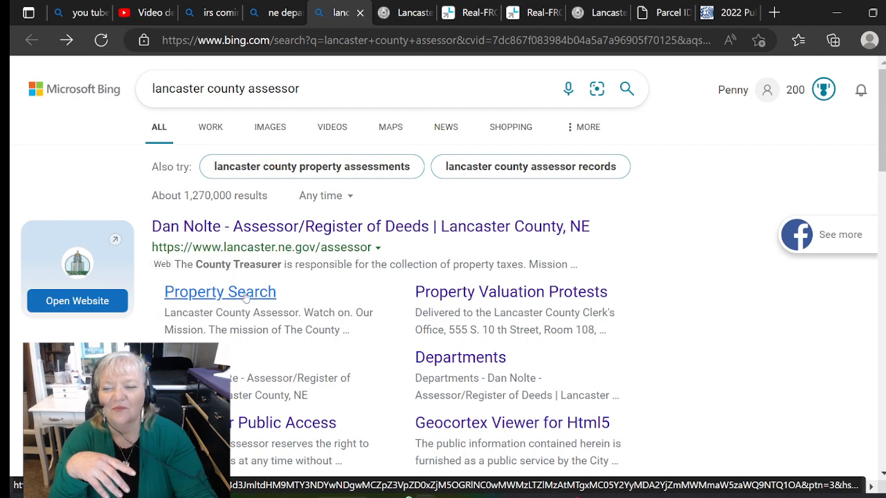
- Search the Lancaster County Assessor by the property's street address and open its detail page (QuickRef R91398)
click(261, 296)
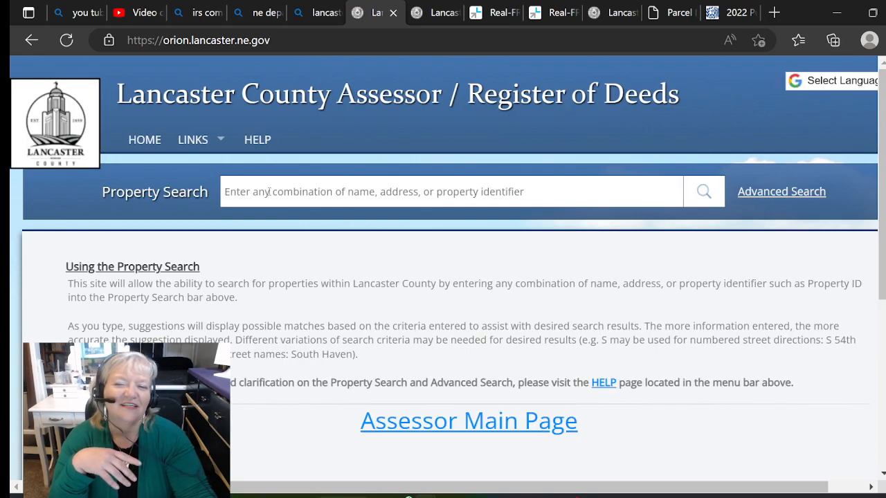
click(270, 192)
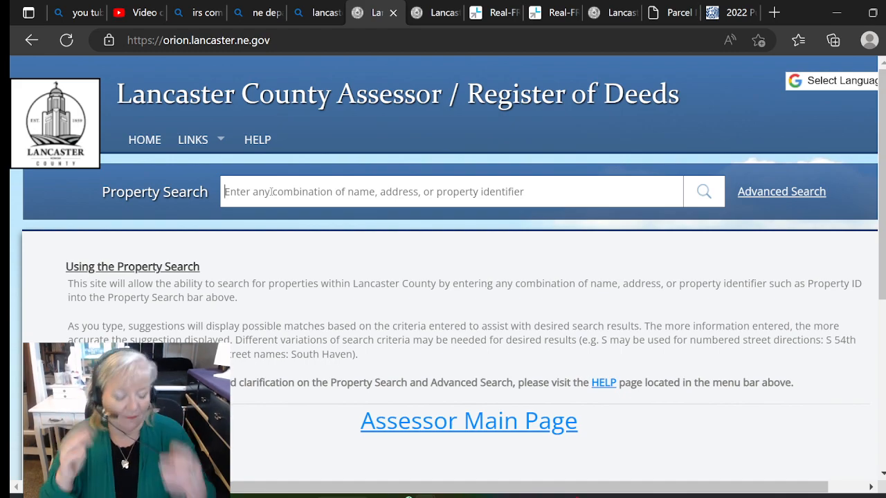
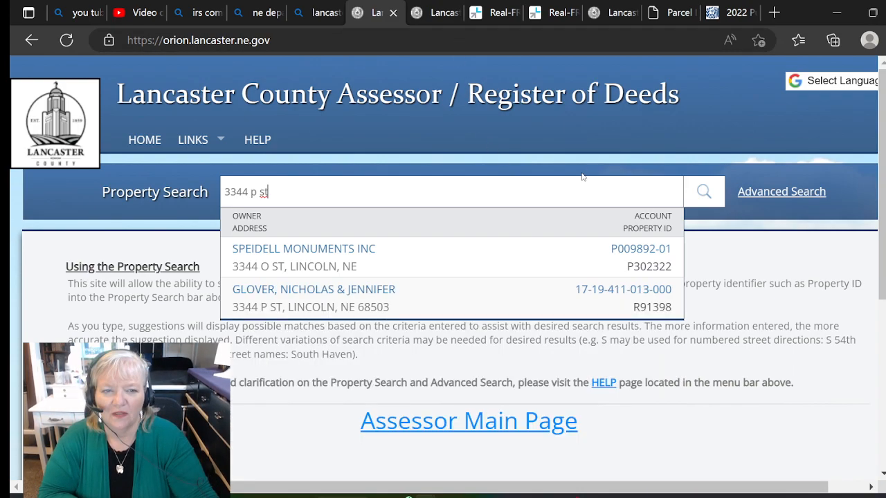
click(295, 295)
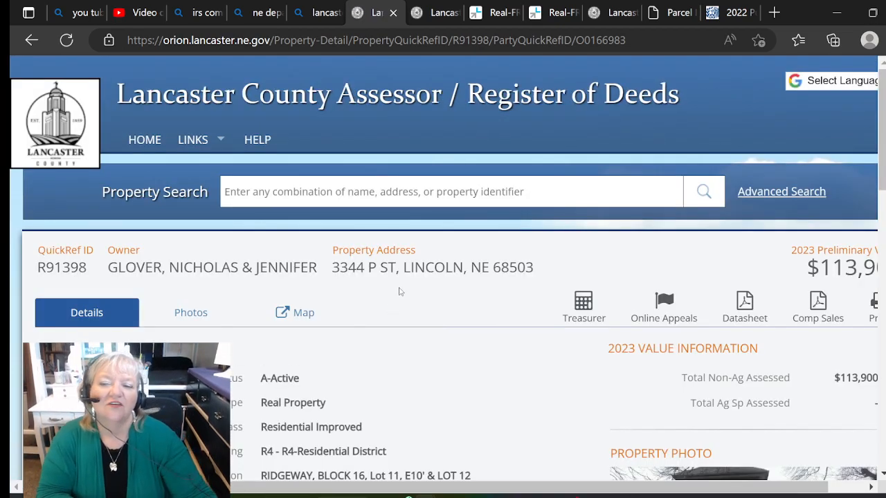
scroll(609, 325, down, 3)
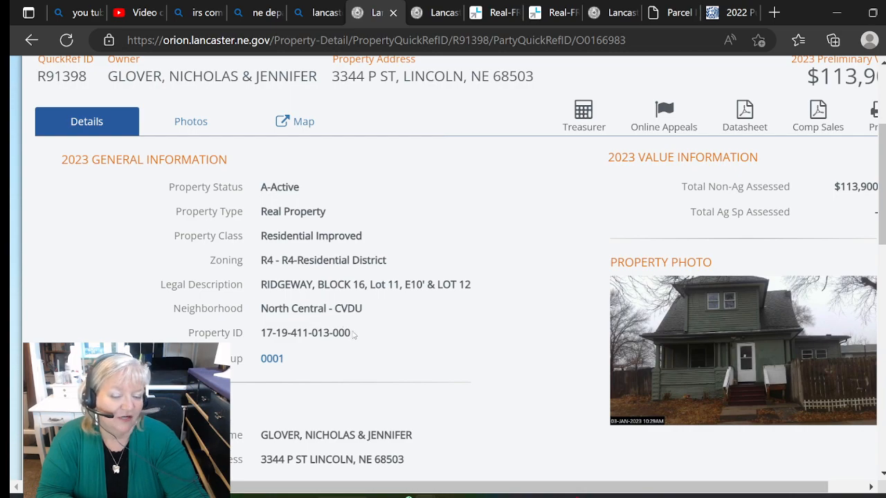
drag(355, 333, 261, 332)
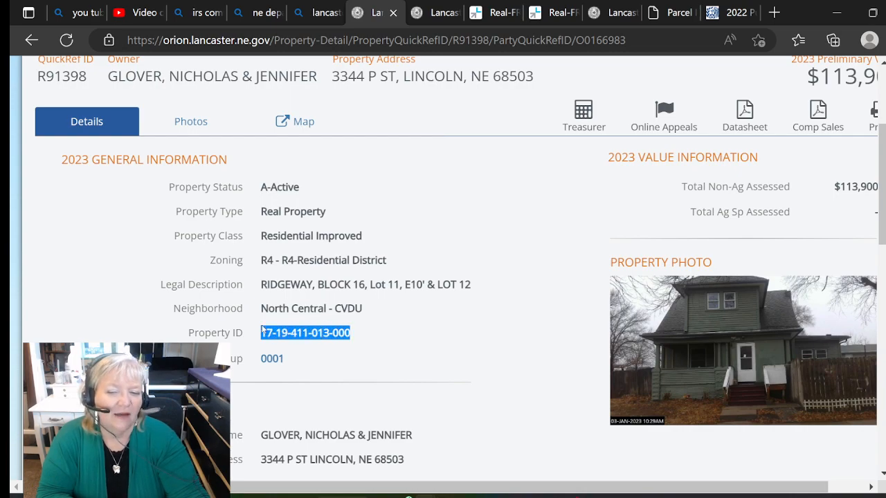
right_click(304, 335)
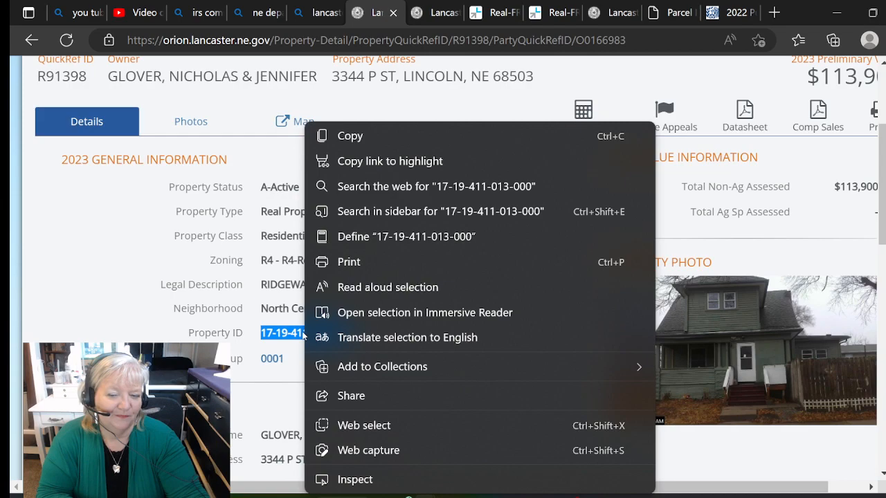
click(353, 136)
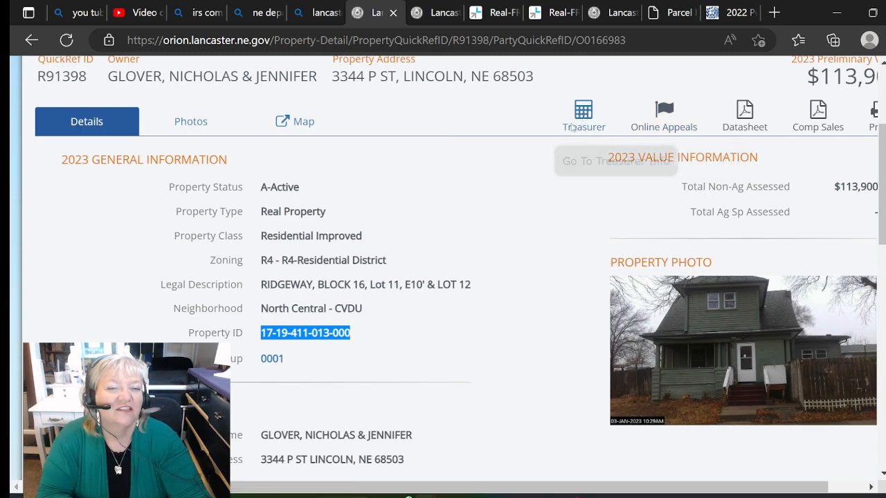
- Open the parcel's 2022 Lancaster County Treasurer tax statement showing total taxes of 1,731.42
click(583, 112)
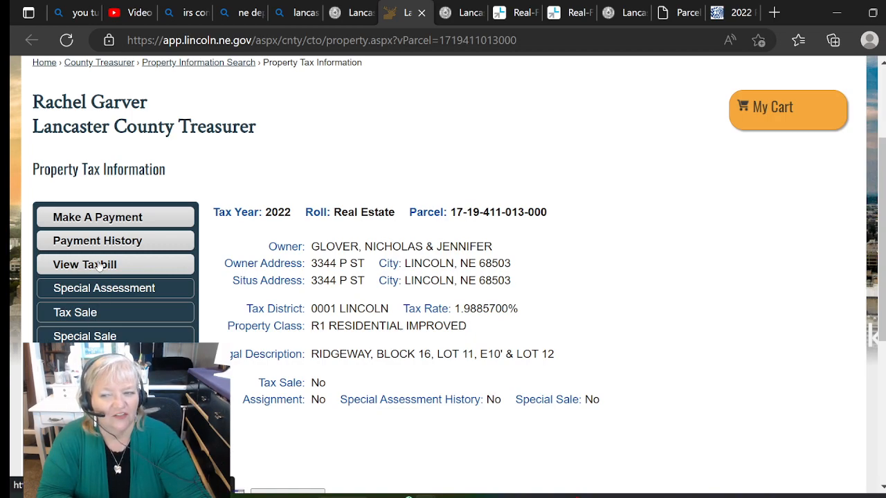
click(98, 265)
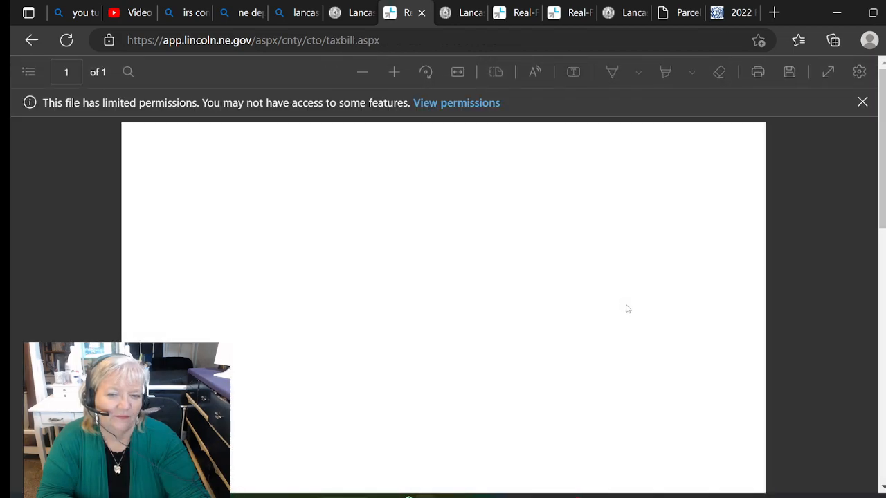
scroll(626, 308, down, 5)
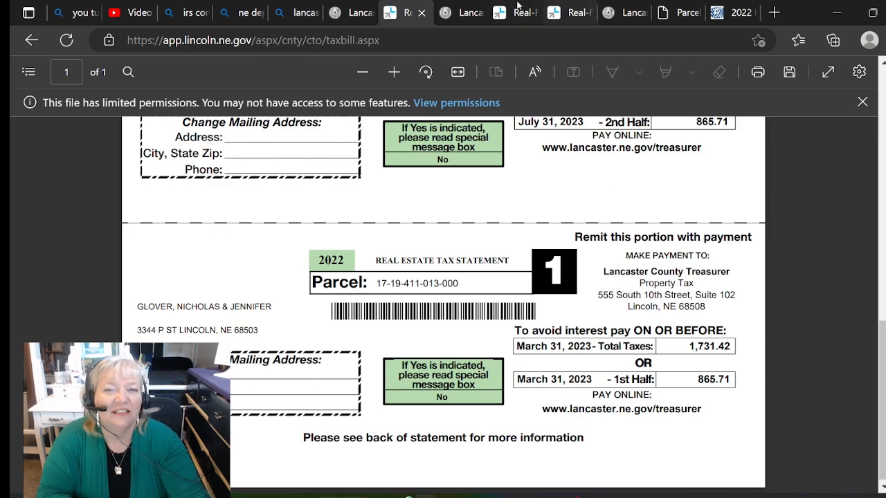
- Flip between the property detail page, the tax bill and the other assessor property page
click(456, 12)
click(522, 15)
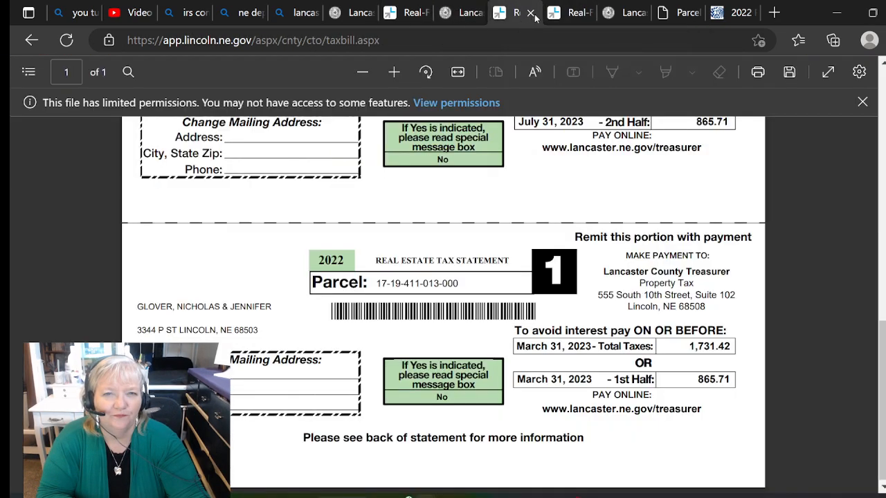
mouse_move(572, 17)
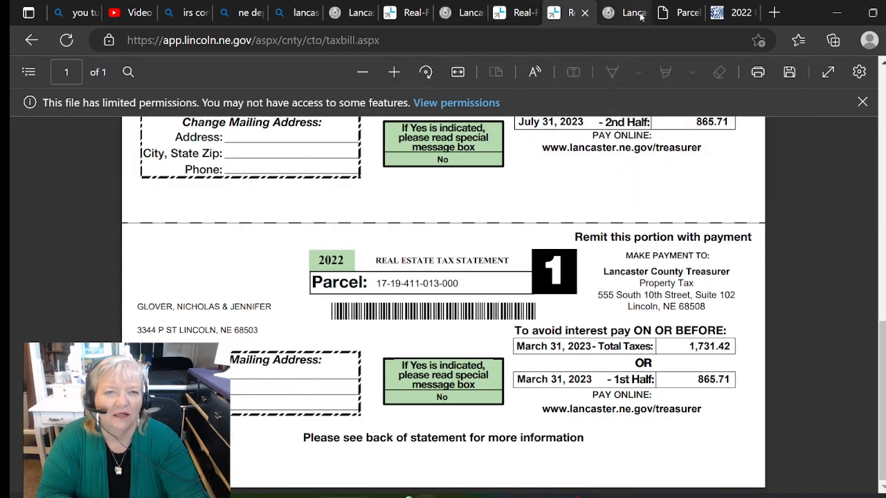
click(613, 17)
- In the Nebraska Property Tax Look-up Tool search form, set County Name to Lancaster - 55
click(675, 12)
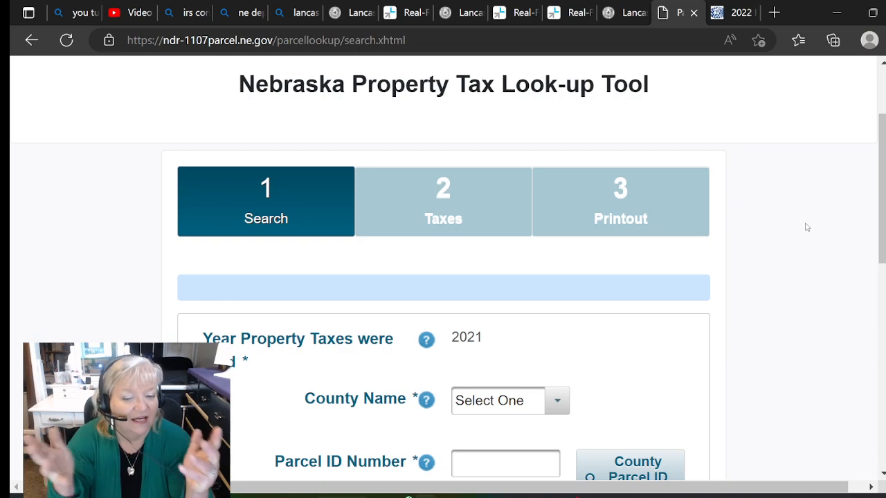
scroll(420, 253, up, 1)
scroll(420, 253, down, 3)
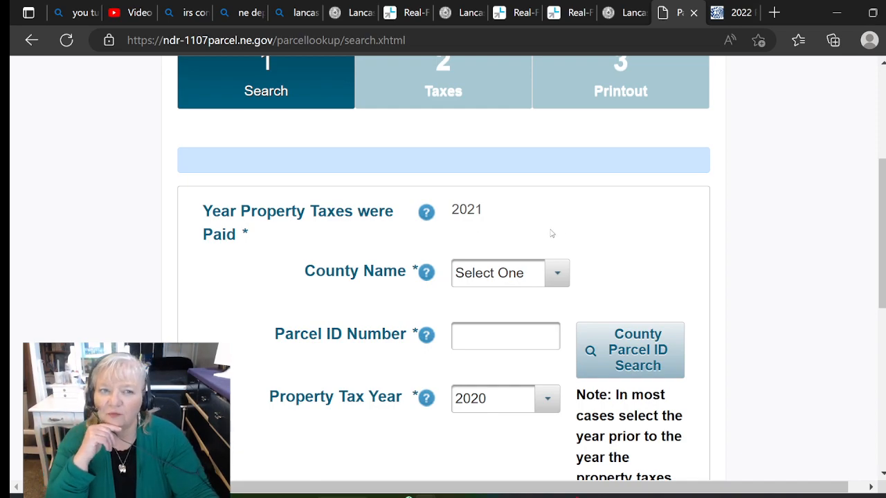
click(557, 275)
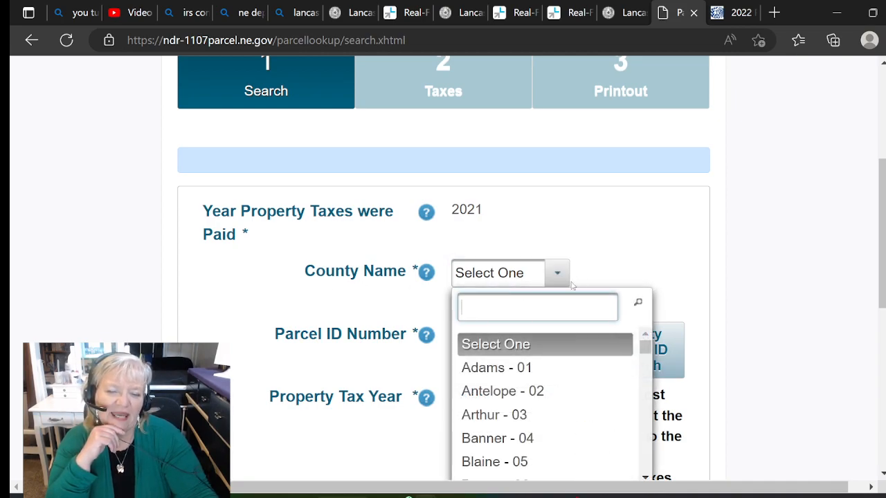
text(l)
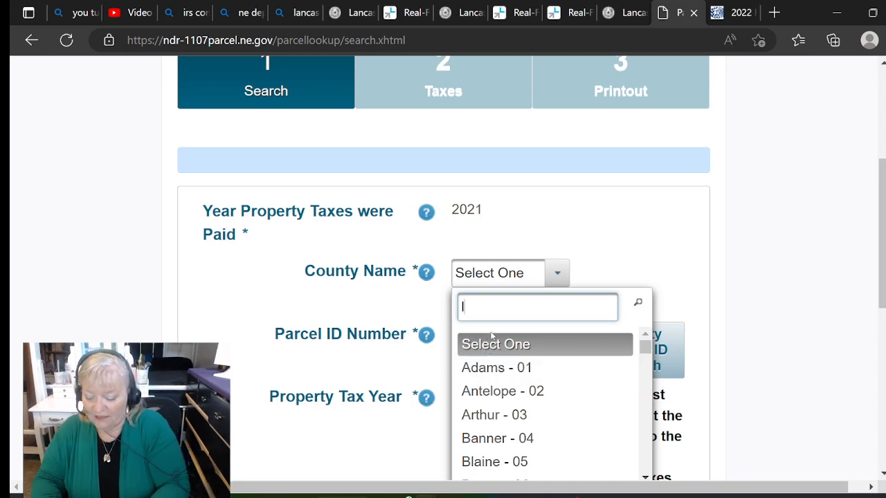
text(ancaster)
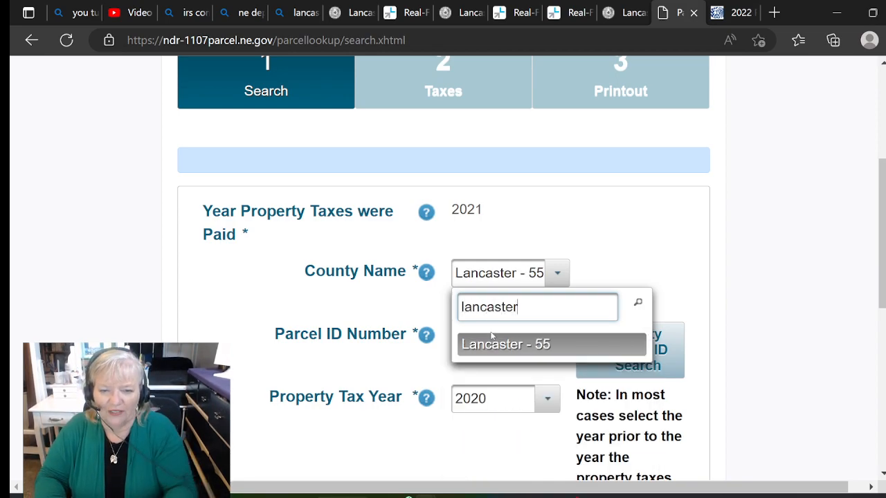
click(505, 345)
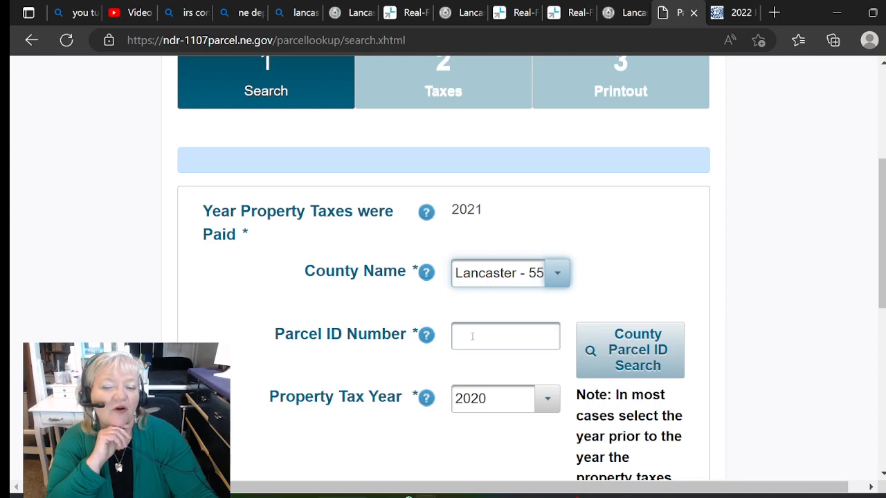
- Paste the copied parcel ID into the Parcel ID Number field
click(472, 336)
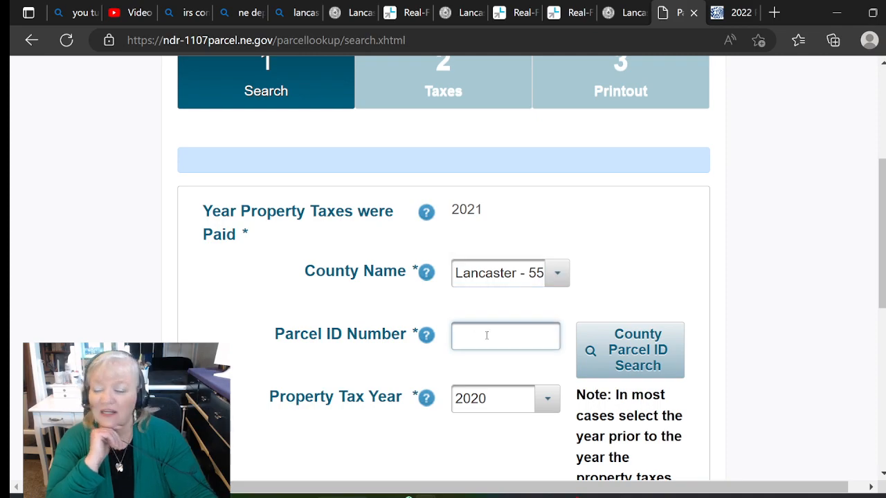
right_click(487, 337)
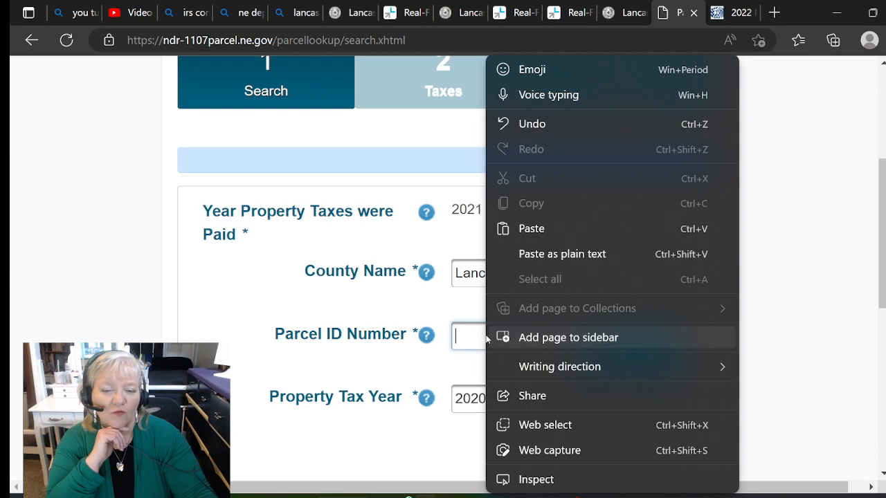
click(531, 229)
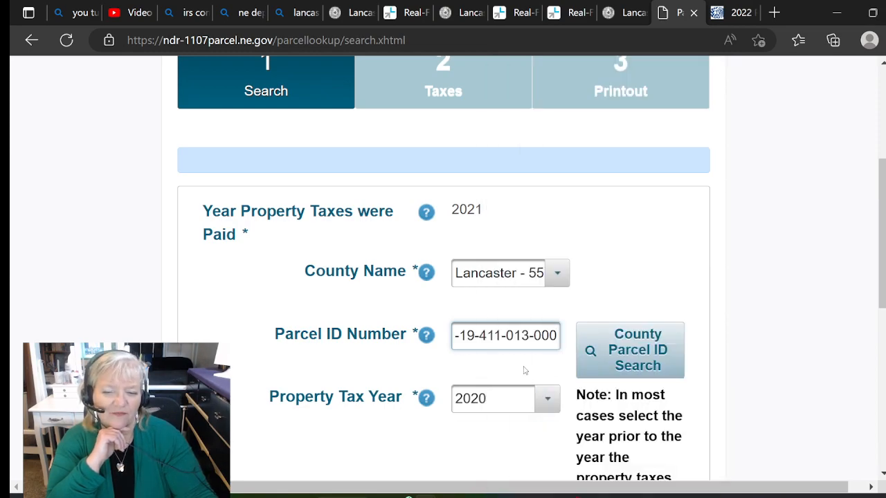
- Choose property tax year 2021, pass the not-a-robot check and submit the search
click(551, 400)
click(480, 247)
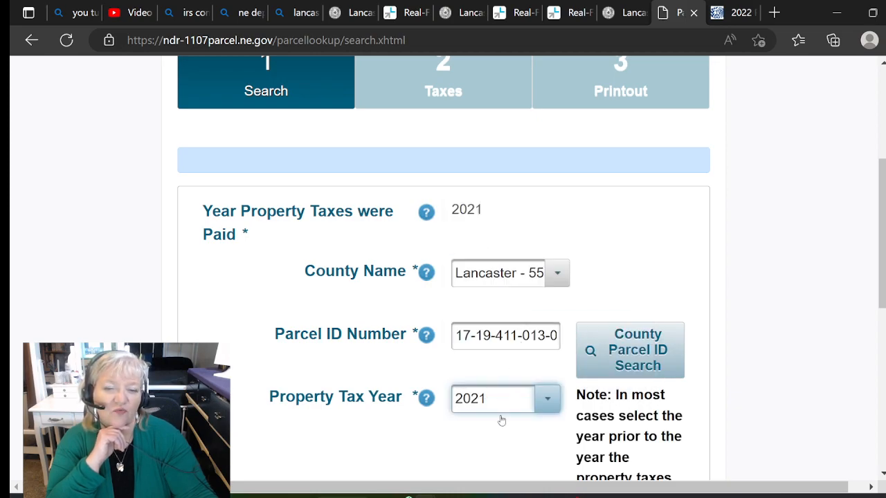
scroll(298, 330, down, 2)
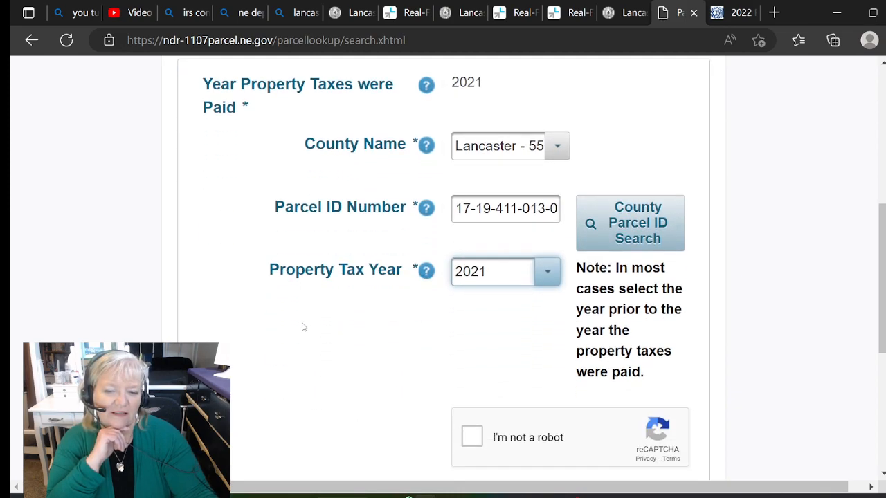
click(473, 437)
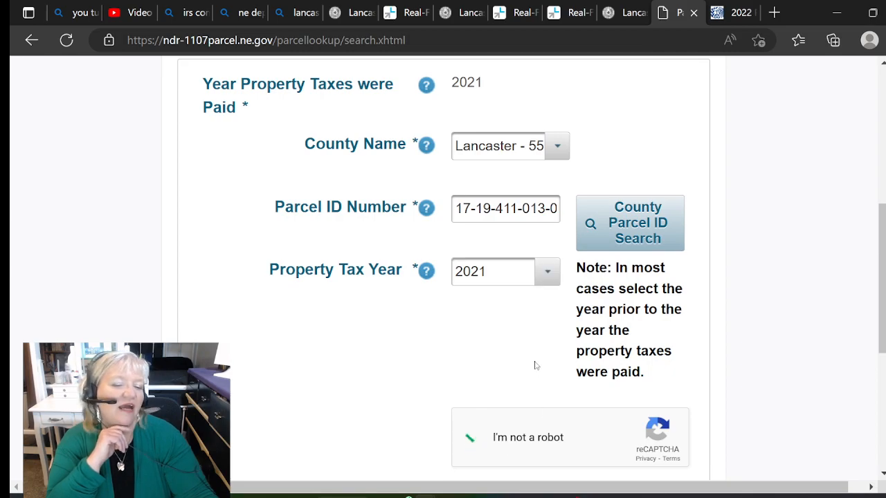
scroll(551, 365, down, 1)
scroll(552, 365, down, 1)
click(591, 398)
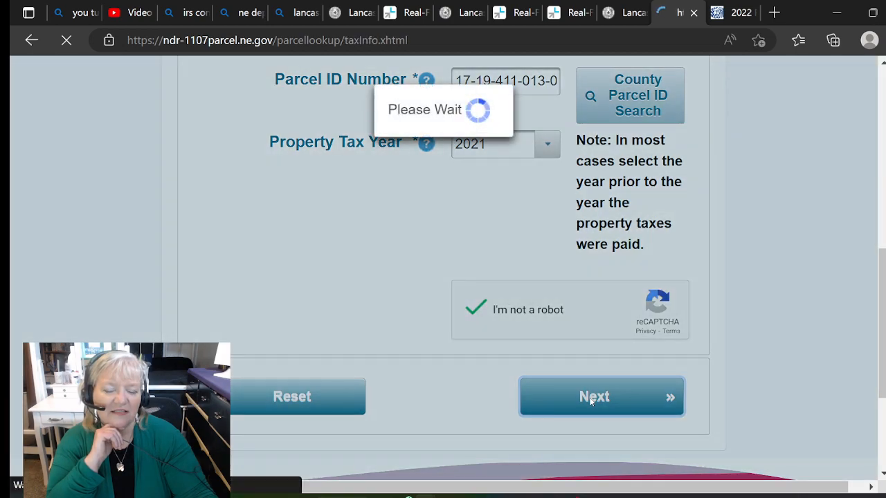
- Review the 2021 parcel information, school levies table and payments, with allowable school taxes of 929.64
scroll(807, 328, down, 5)
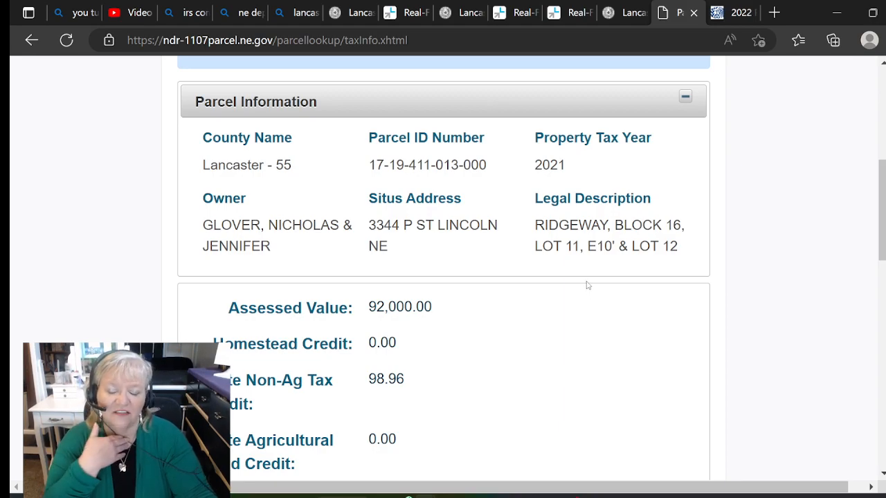
scroll(586, 284, down, 4)
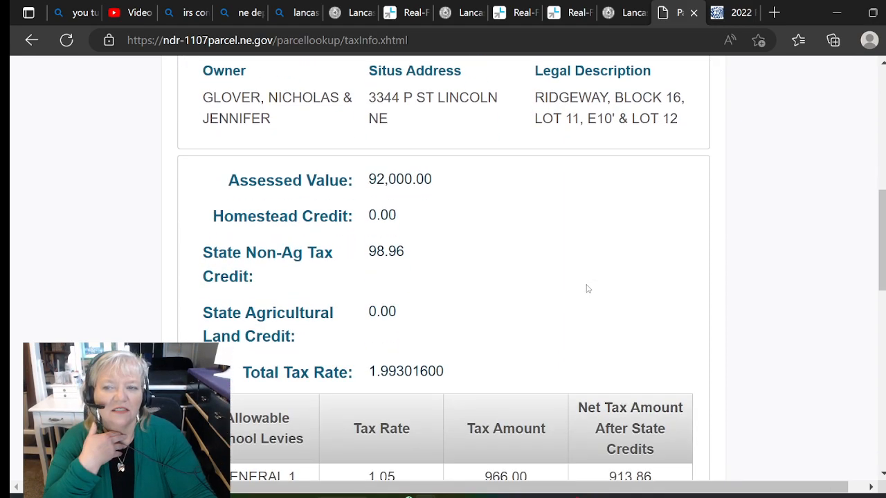
scroll(587, 285, down, 3)
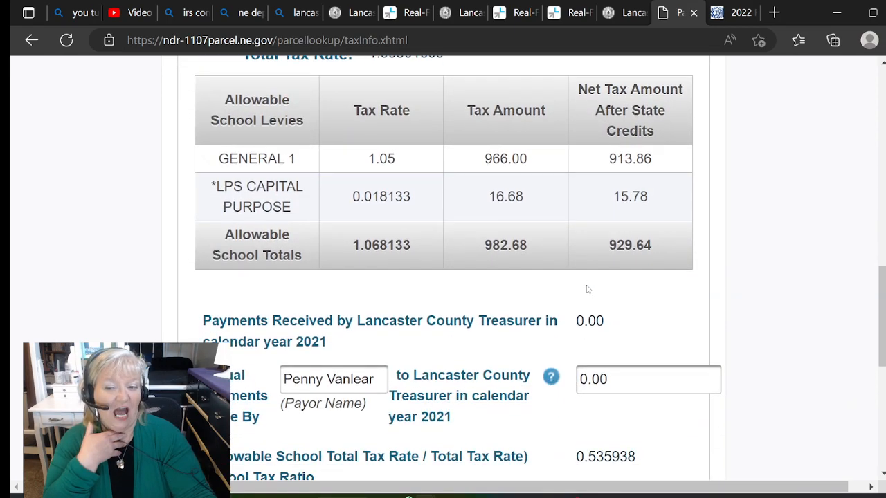
scroll(587, 289, down, 2)
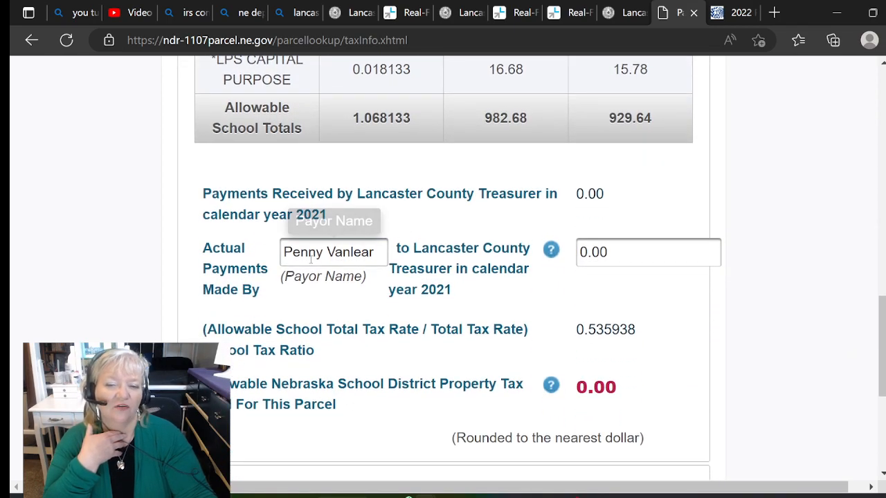
scroll(420, 174, up, 7)
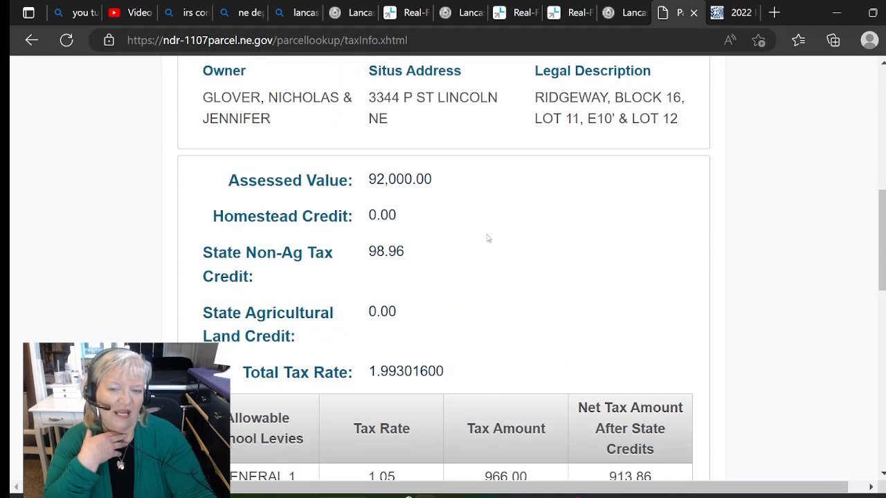
scroll(510, 257, down, 2)
scroll(510, 257, down, 3)
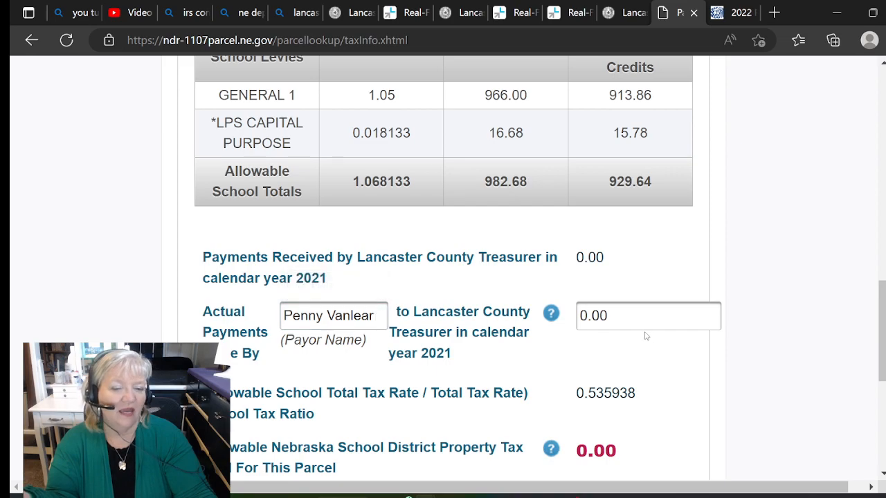
- Enter a 975.00 actual 2021 payment, yielding 523.00 allowable school tax paid, and proceed to the printout
click(616, 320)
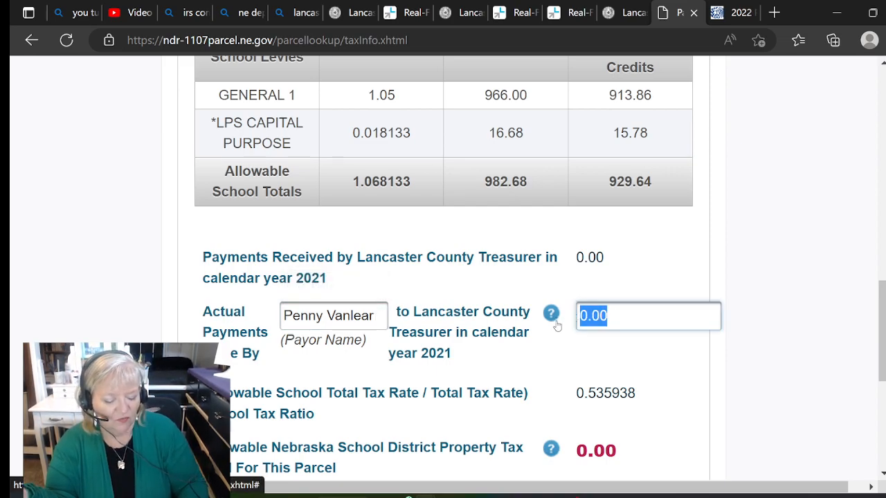
text(975)
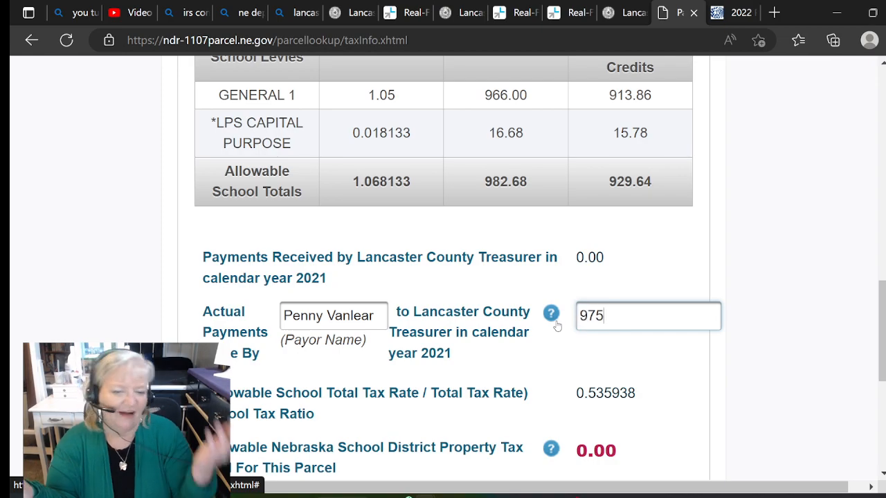
key(Tab)
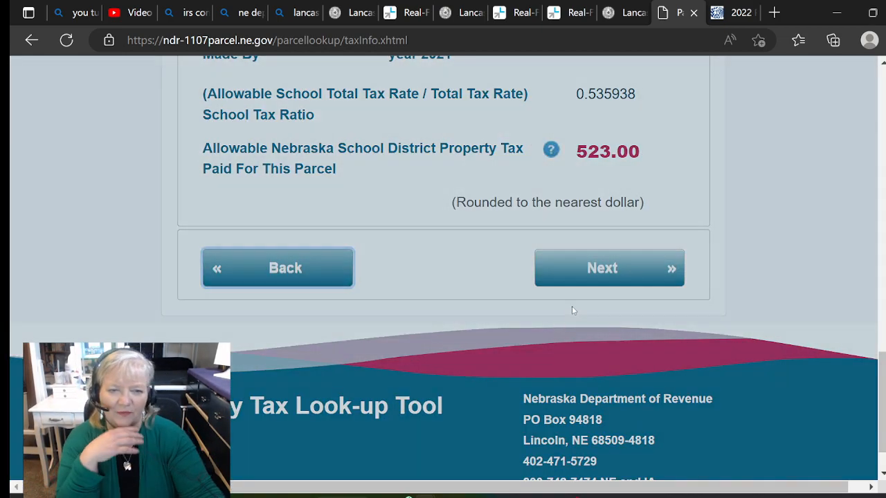
scroll(612, 186, up, 3)
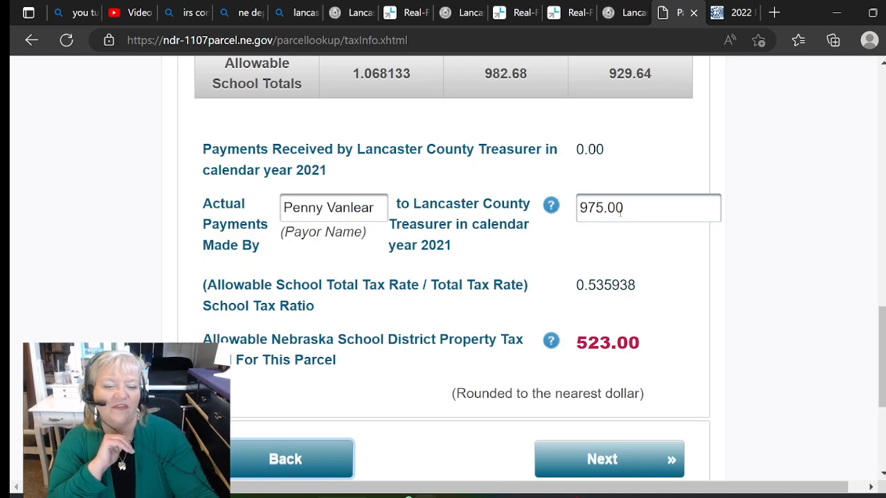
scroll(623, 218, down, 2)
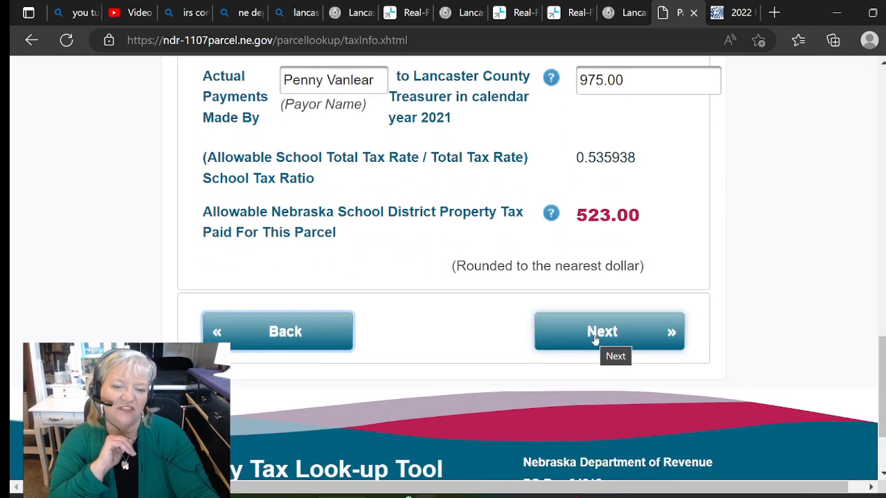
click(593, 338)
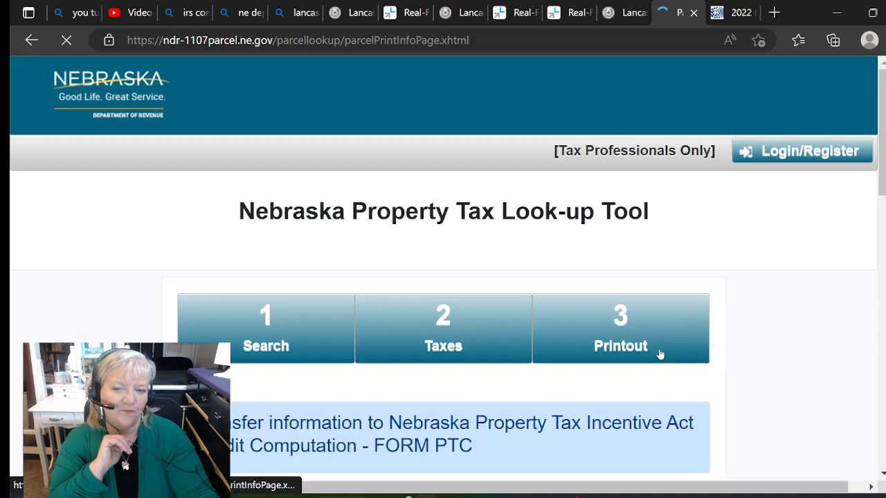
- Review the printout's 2020 and 2021 rows (679.00 and 523.00) and the $1,202.00 total
scroll(799, 324, down, 3)
scroll(802, 327, down, 4)
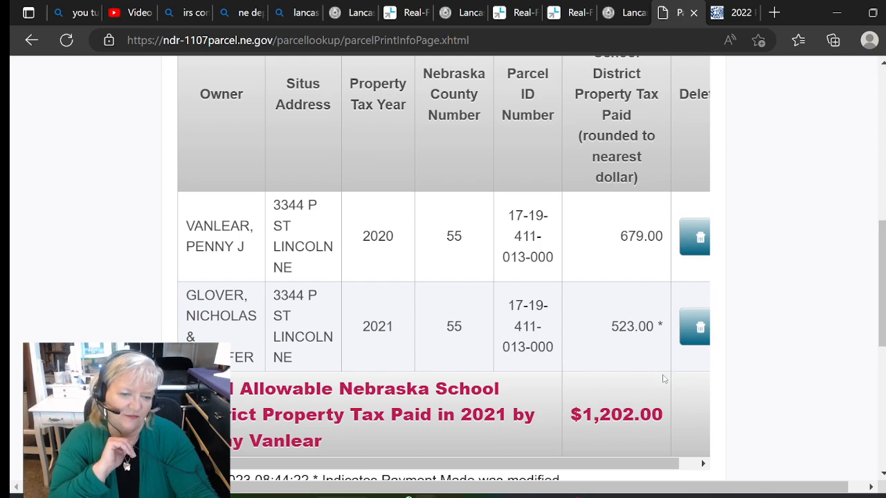
scroll(650, 374, down, 2)
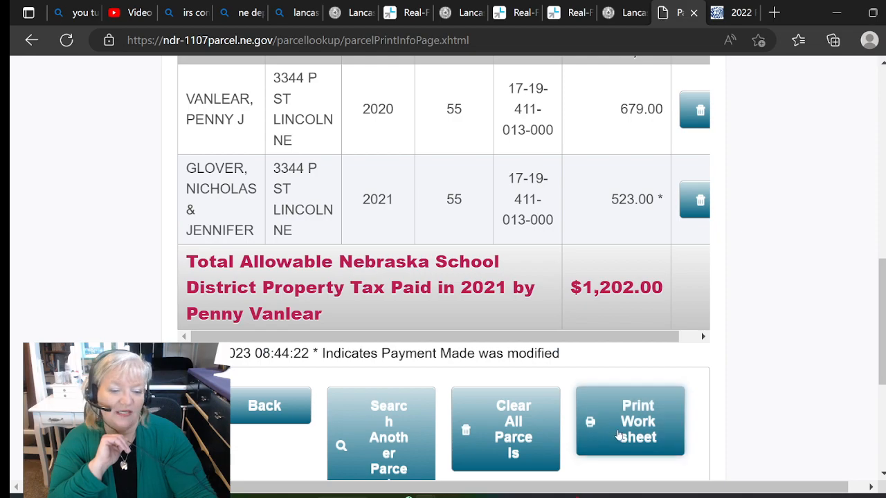
scroll(733, 391, up, 4)
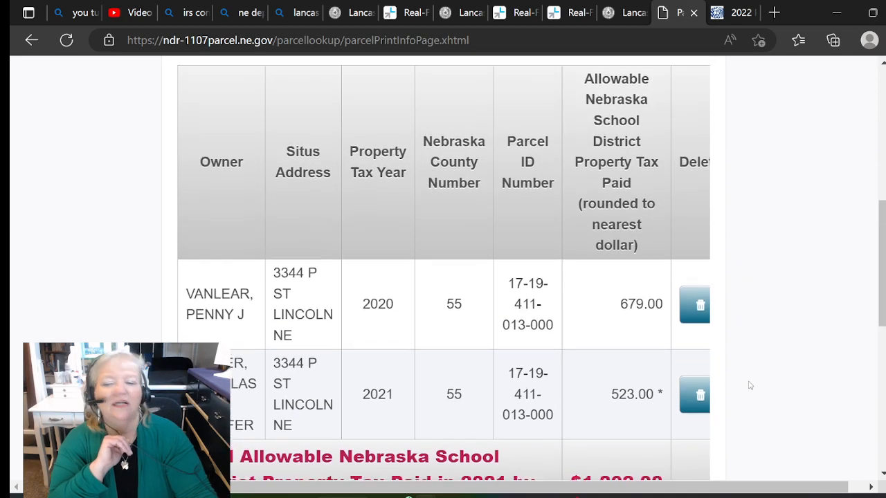